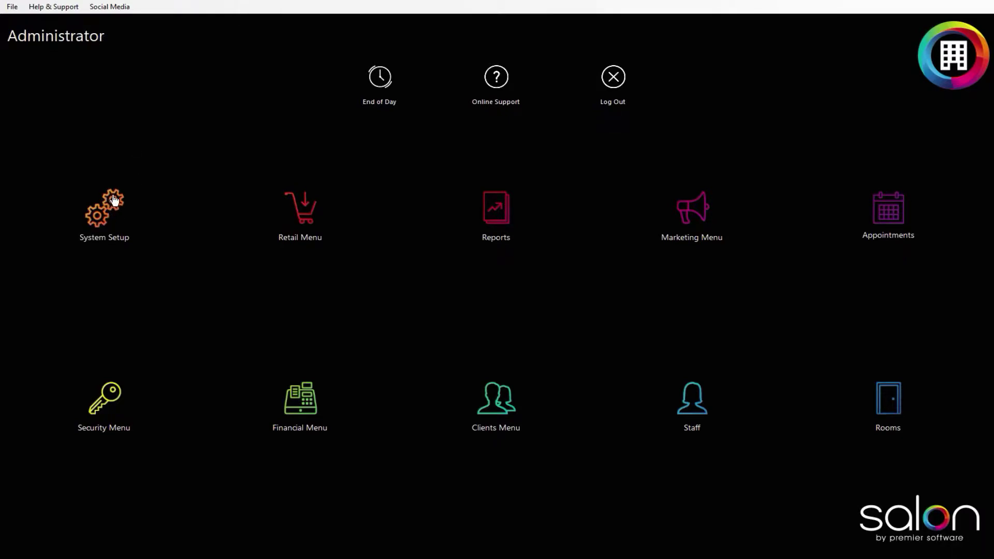
Step: Enable Auto Generate Gift Voucher Numbers in the site's Voucher Options and leave the site records
left_click(108, 213)
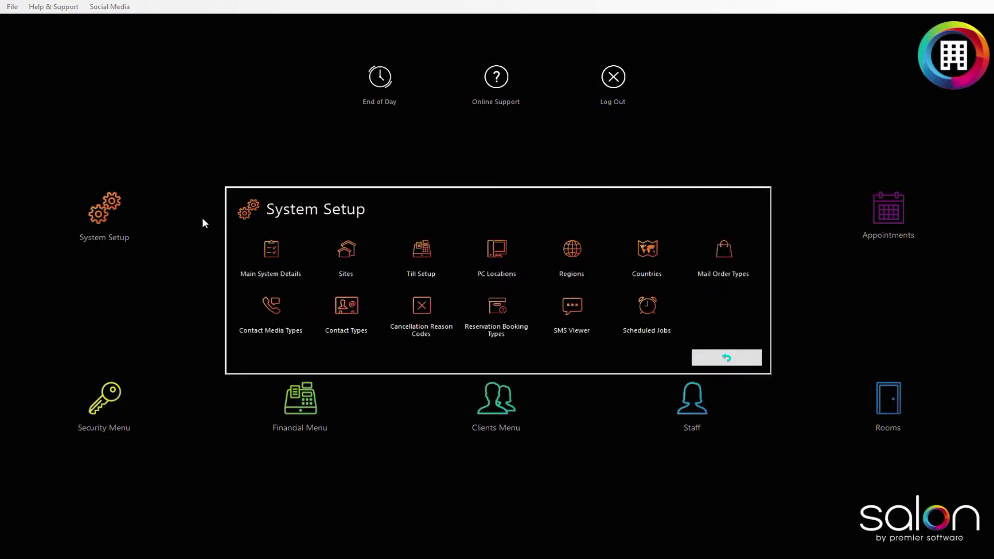
left_click(344, 253)
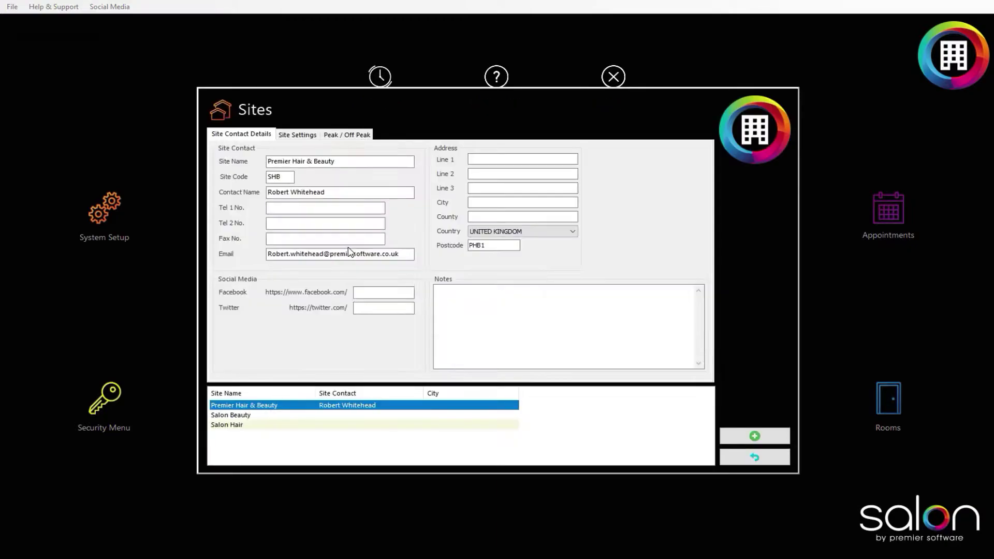
left_click(260, 415)
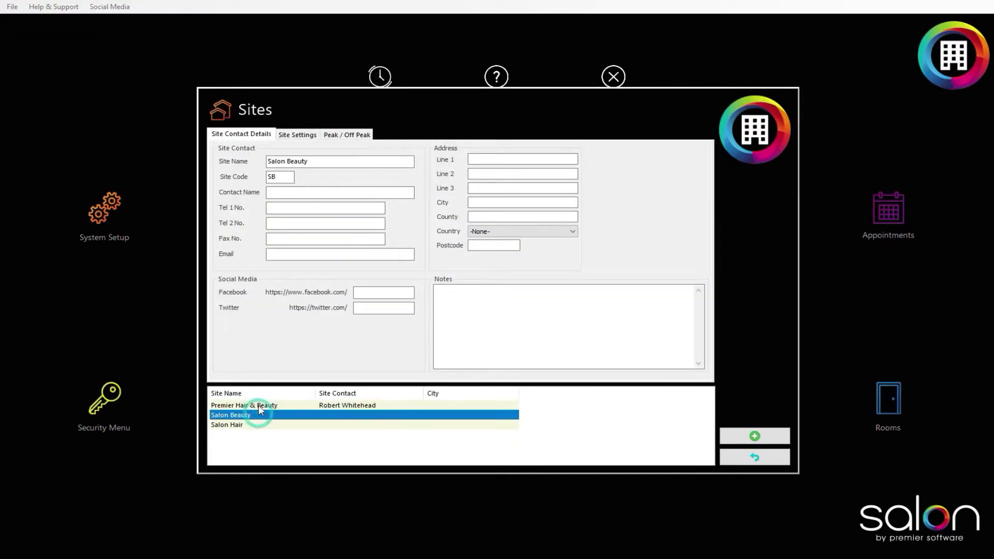
left_click(301, 135)
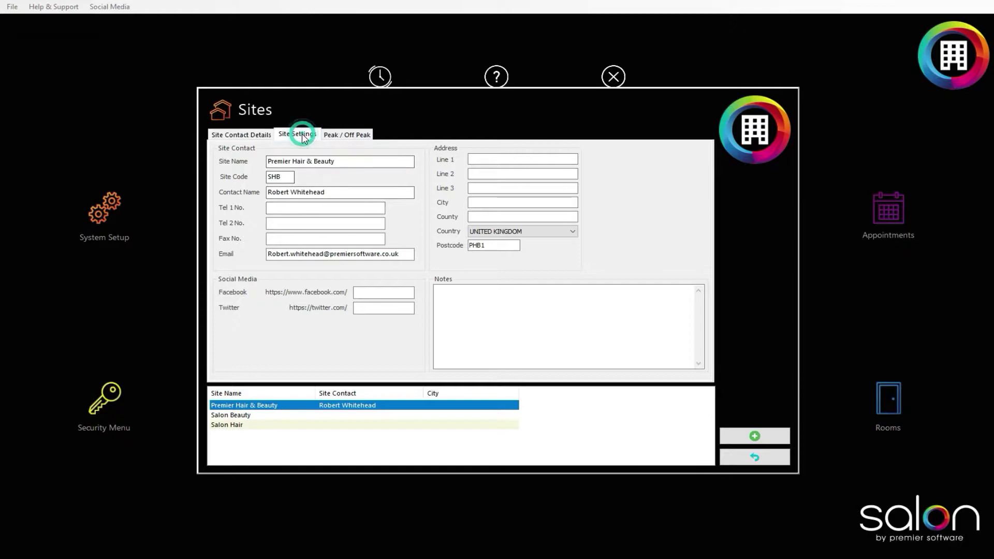
scroll(307, 233, "down", 1)
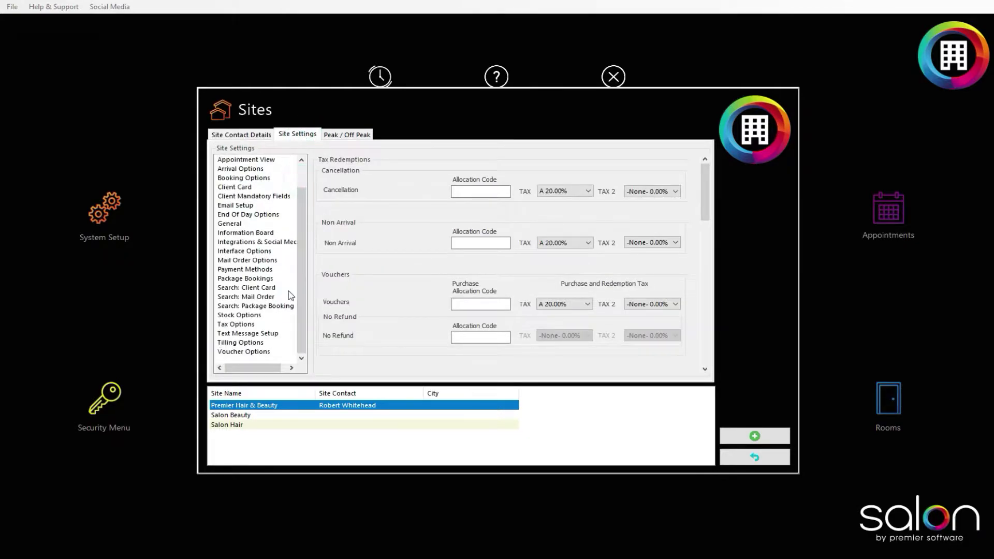
left_click(260, 356)
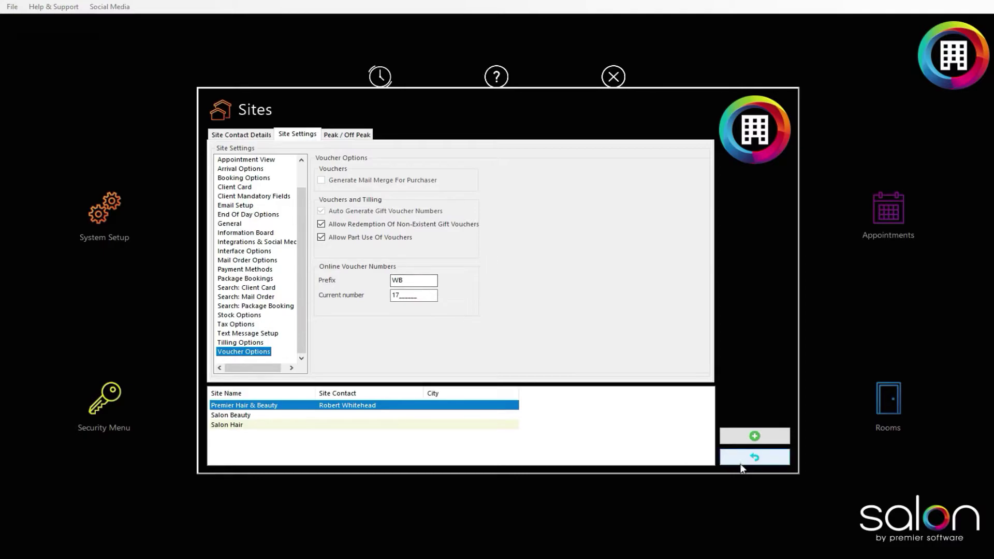
left_click(754, 458)
Step: Return to the launcher, enter Reception and start a Client Sale from the Sales Menu
left_click(725, 360)
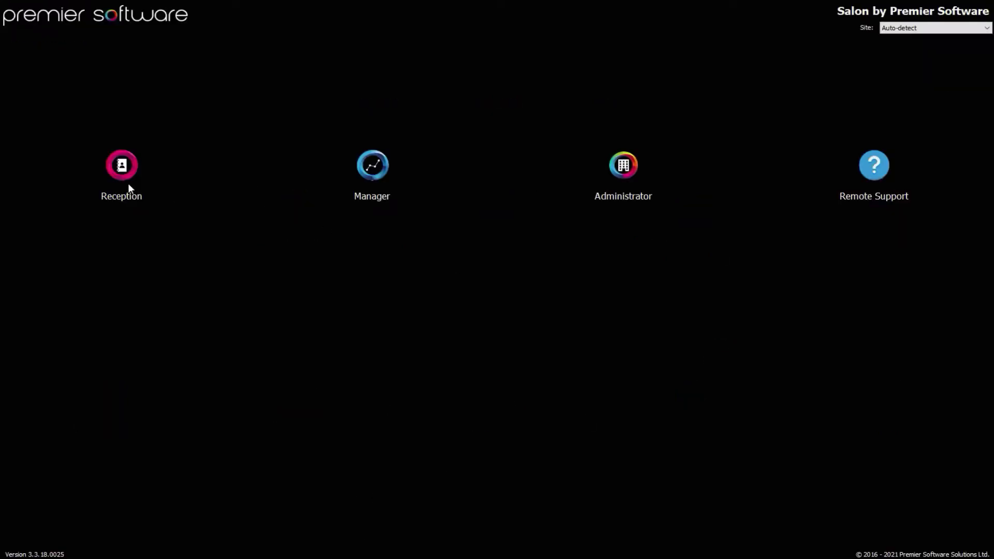
left_click(129, 183)
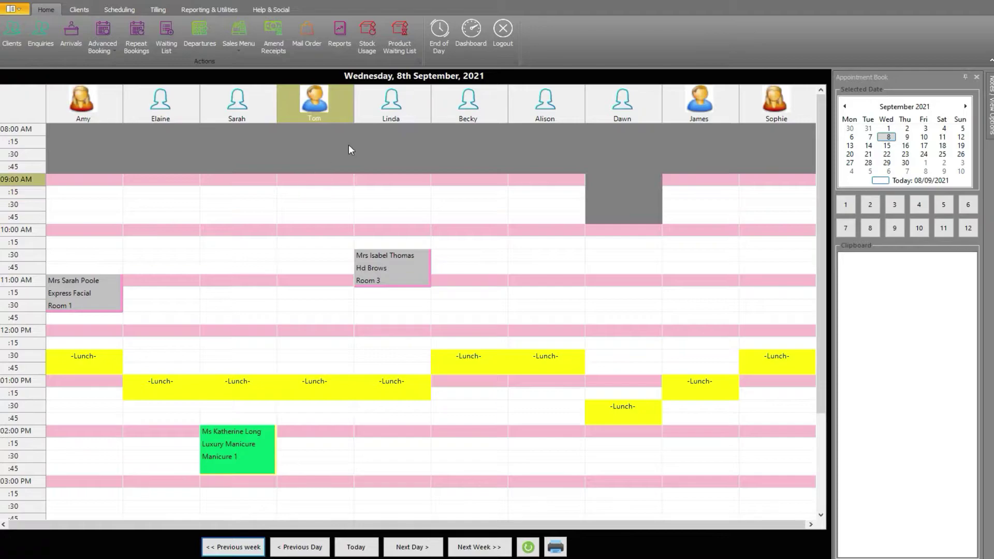
left_click(241, 43)
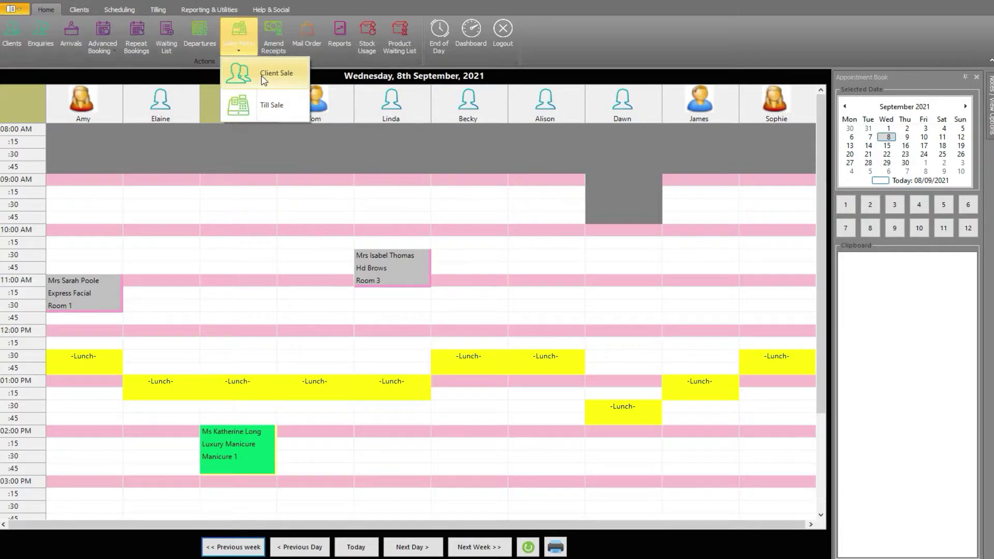
left_click(264, 80)
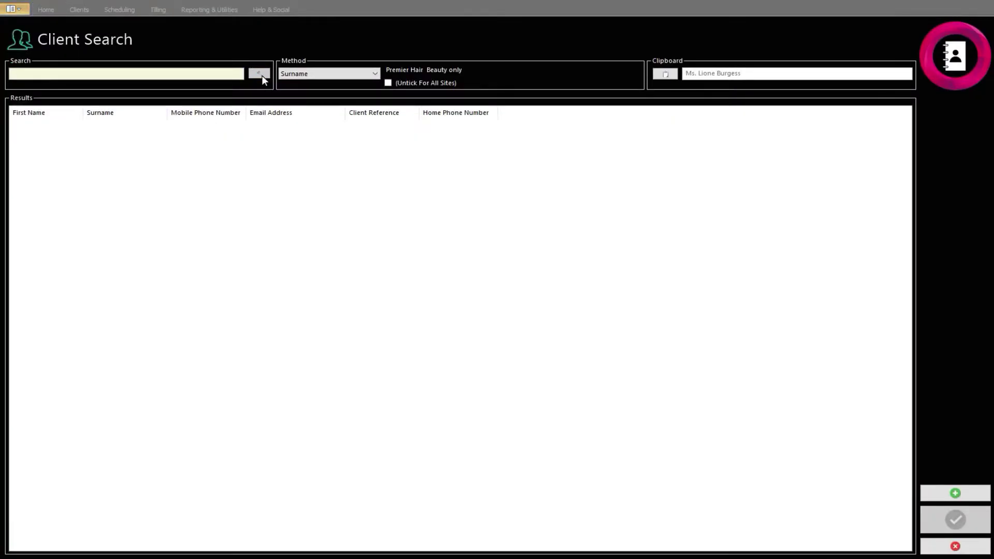
left_click(229, 74)
type("Burgess")
key("Return")
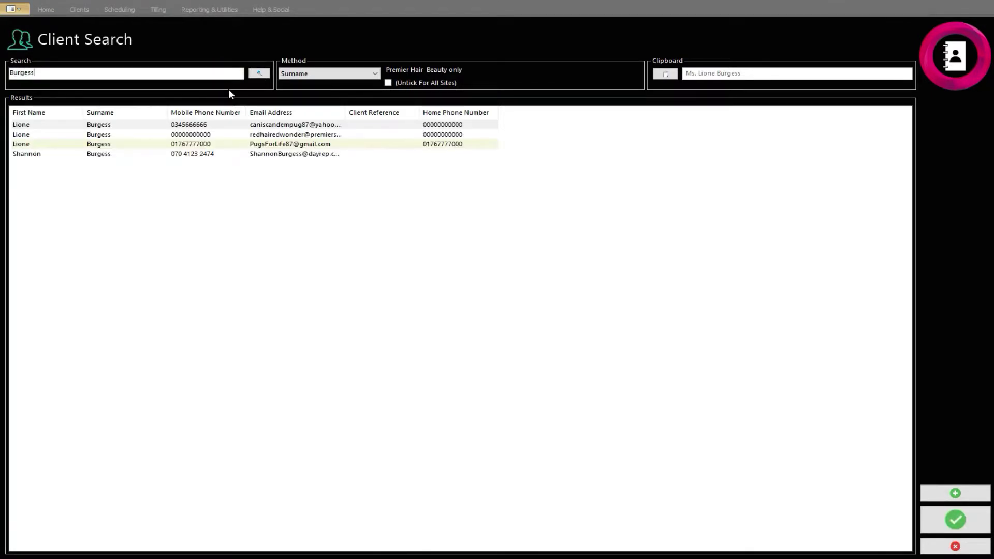
left_click(233, 125)
left_click(949, 521)
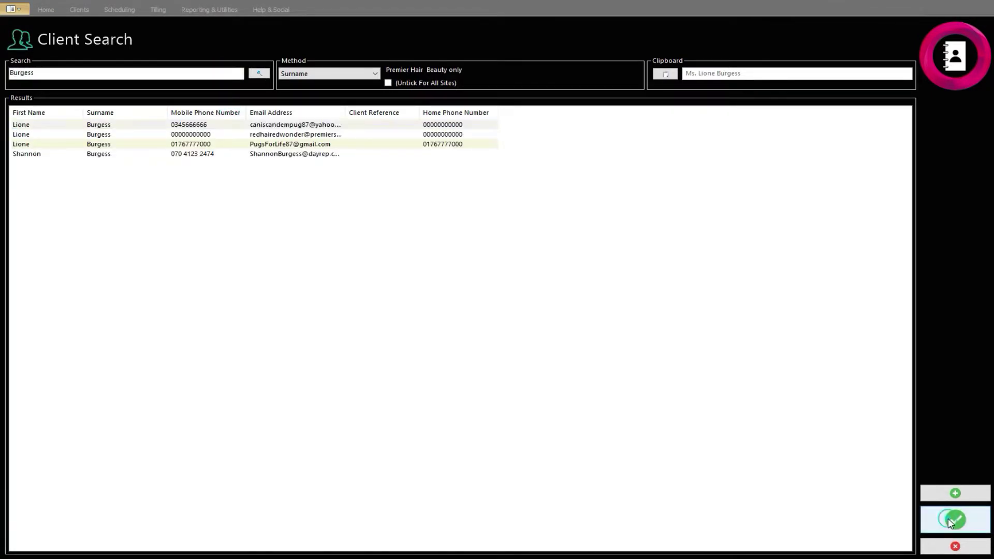
left_click(953, 526)
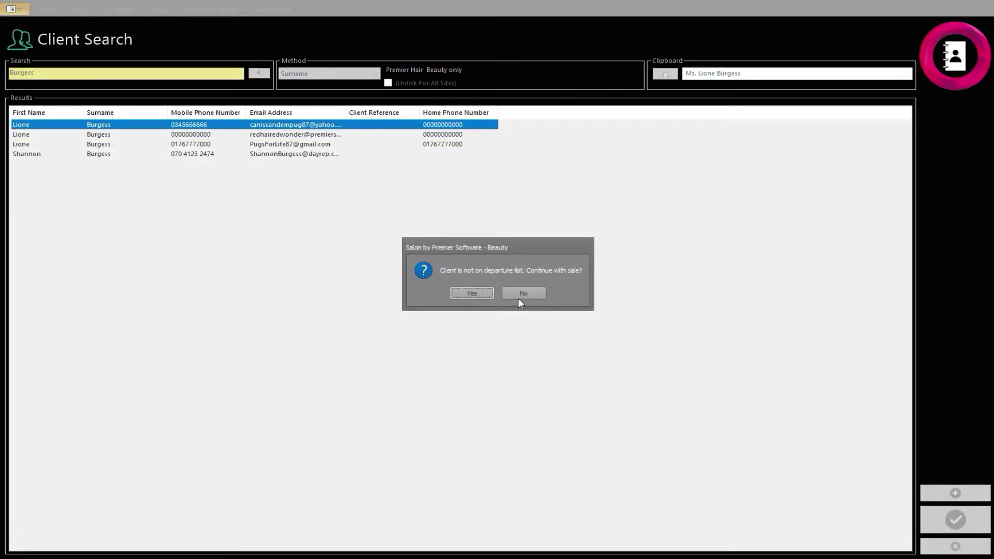
left_click(471, 293)
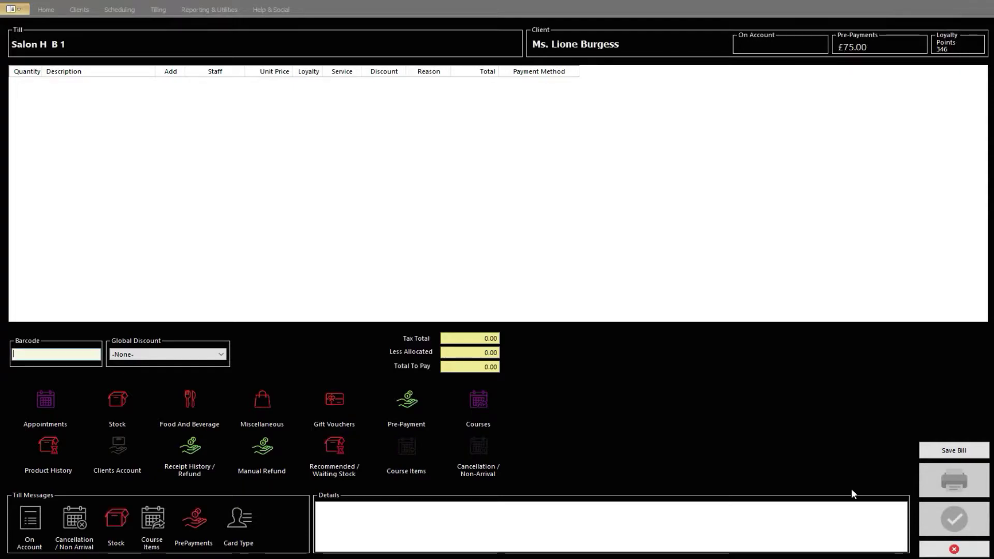
Step: Add a Gift Card voucher priced 10.00 to the bill, logged active as voucher 213
left_click(332, 396)
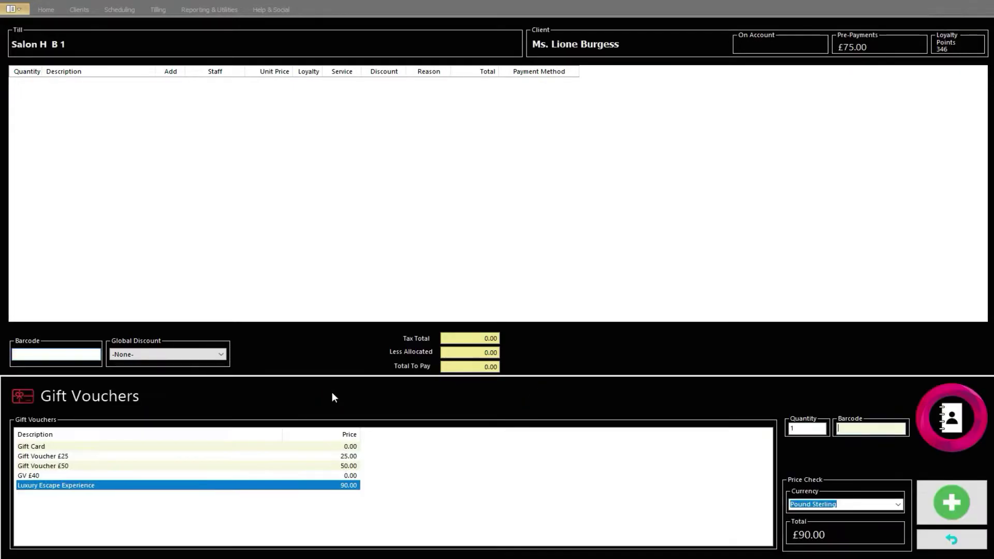
left_click(41, 450)
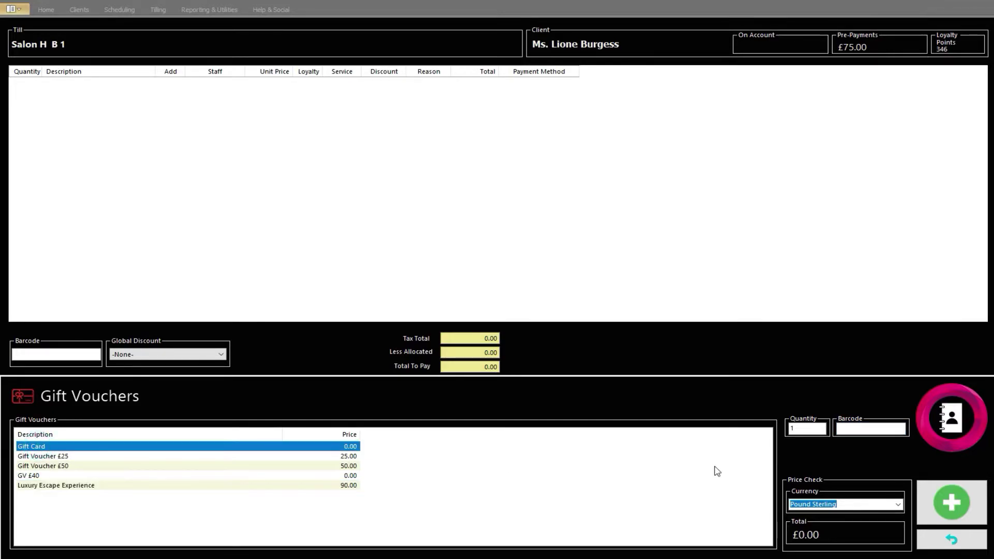
left_click(939, 502)
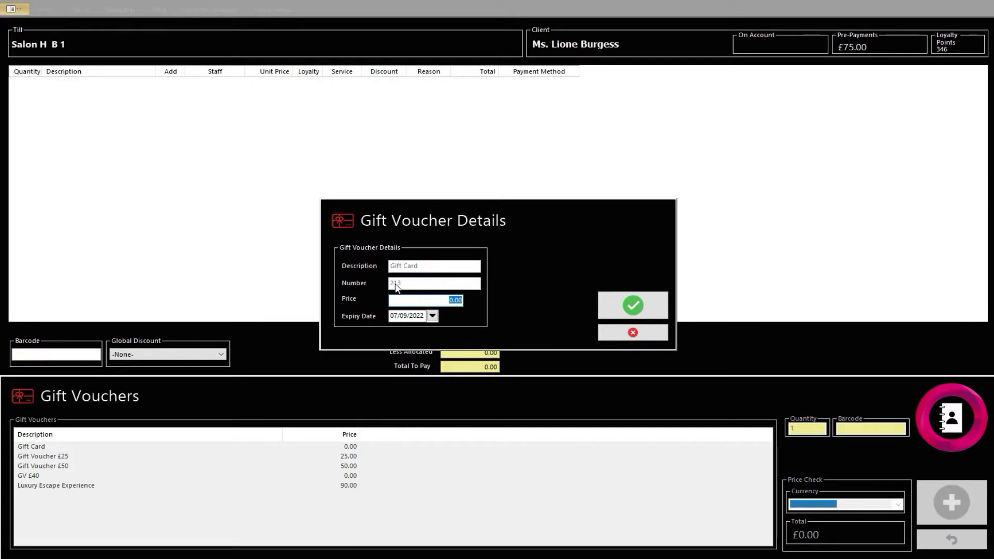
left_click(444, 299)
type("1")
left_click(630, 307)
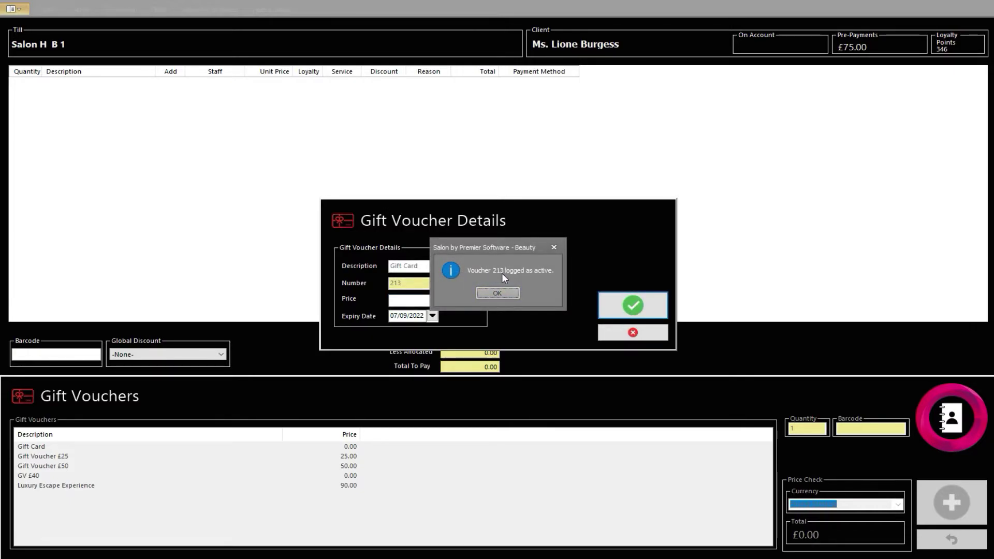
left_click(501, 289)
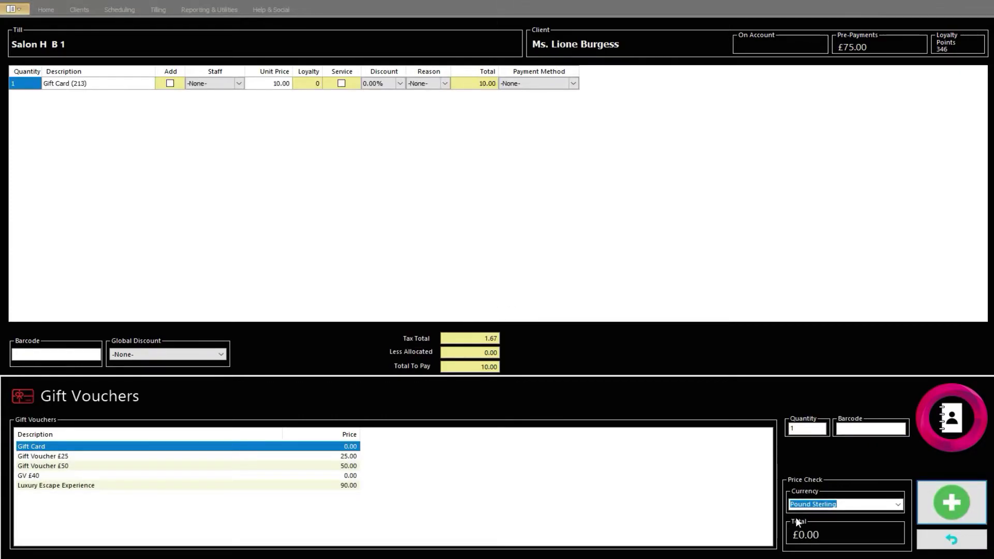
Step: Pay the 10.00 voucher bill fully in cash and finish the sale
left_click(951, 539)
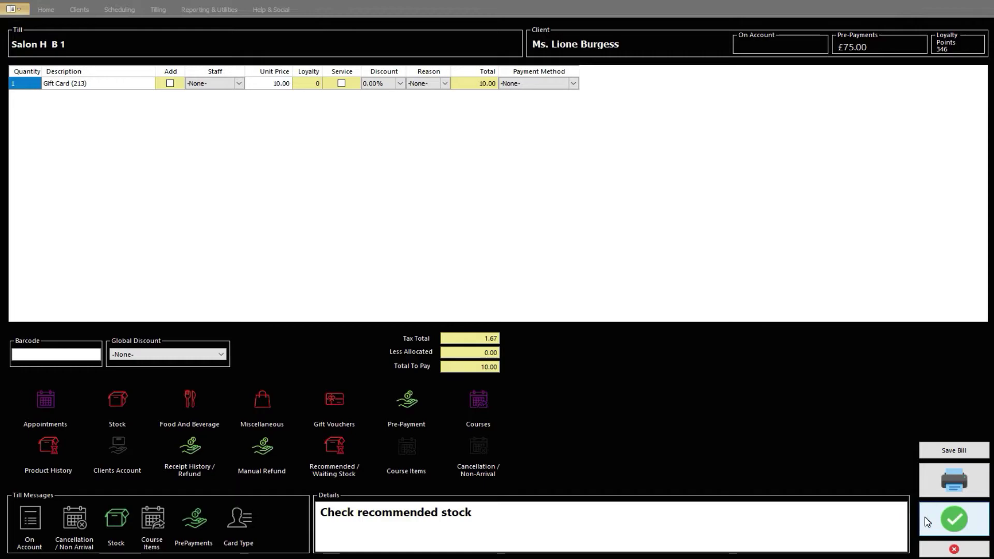
left_click(926, 521)
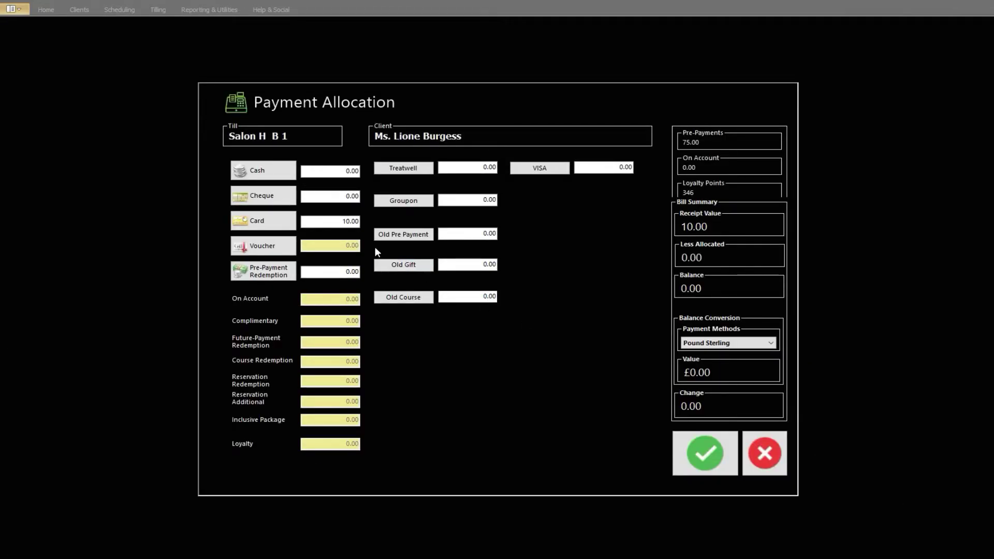
left_click(254, 171)
left_click(696, 449)
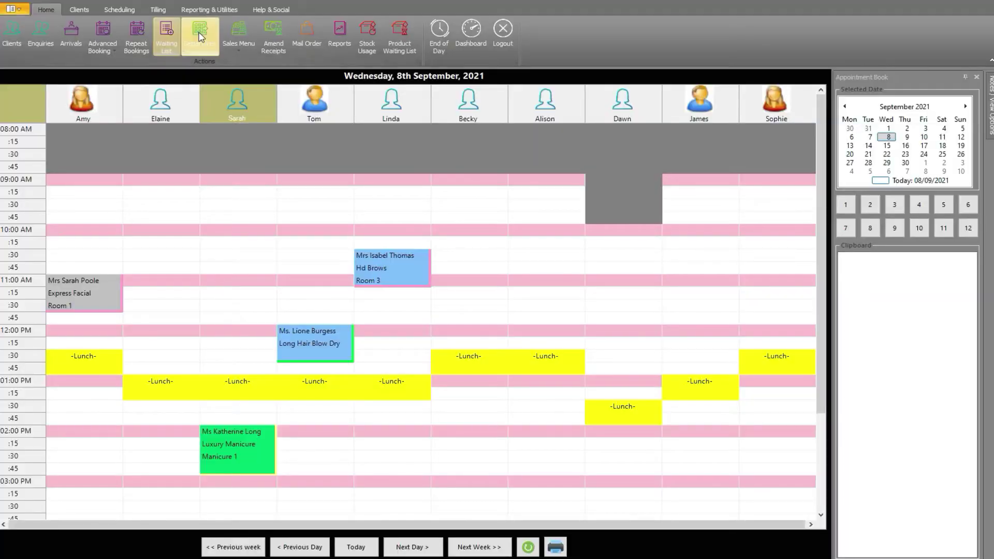
Step: Load Ms. Burgess's 24.00 Long Hair Blow Dry appointment from Billing / Departure Search into payment allocation
left_click(187, 37)
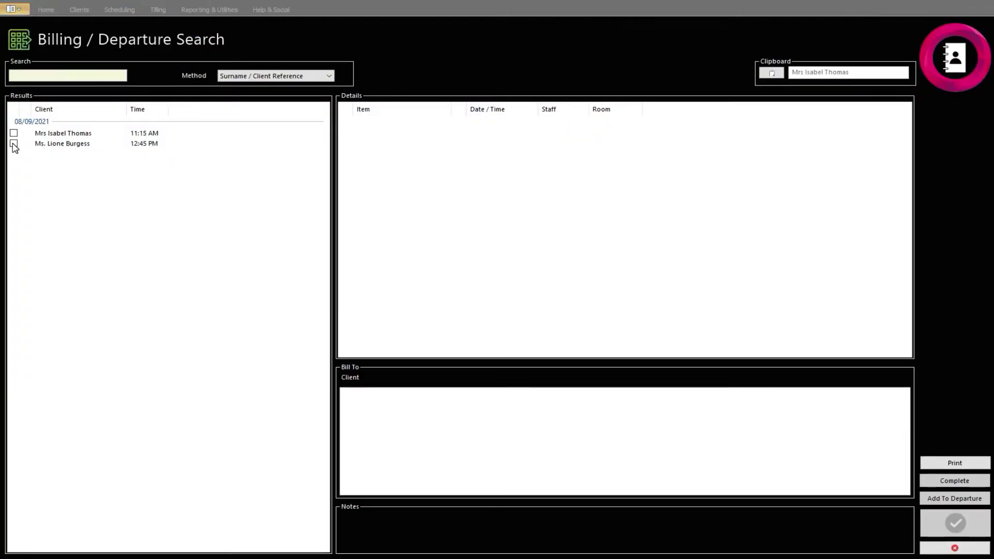
left_click(14, 144)
left_click(928, 531)
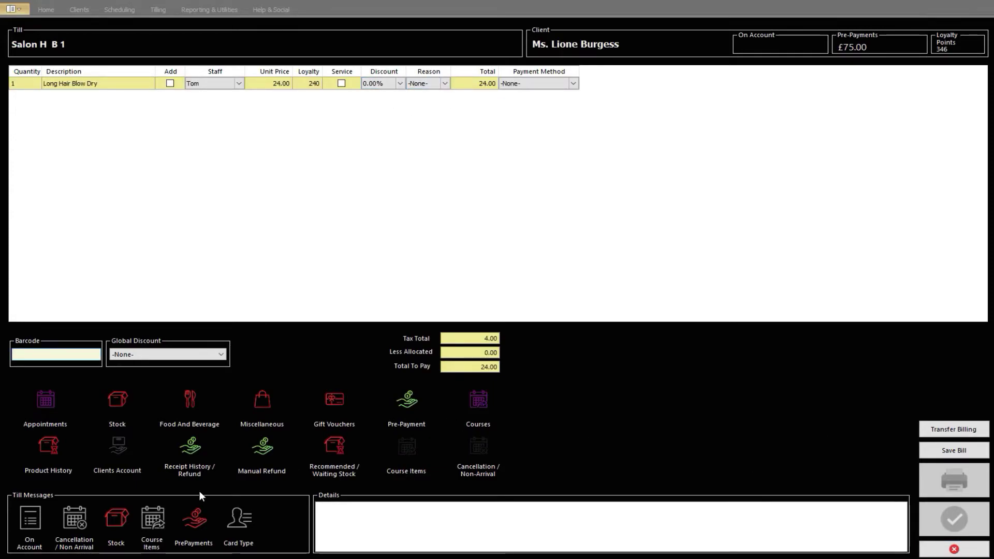
left_click(969, 527)
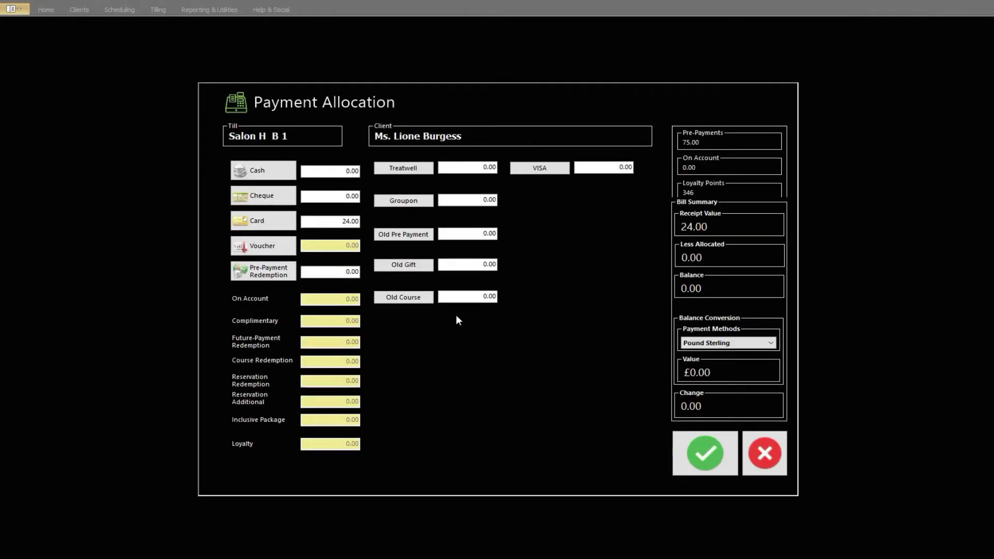
Step: Redeem 10.00 from voucher 213, put the remaining 14.00 on card, complete the bill and skip rebooking
left_click(264, 246)
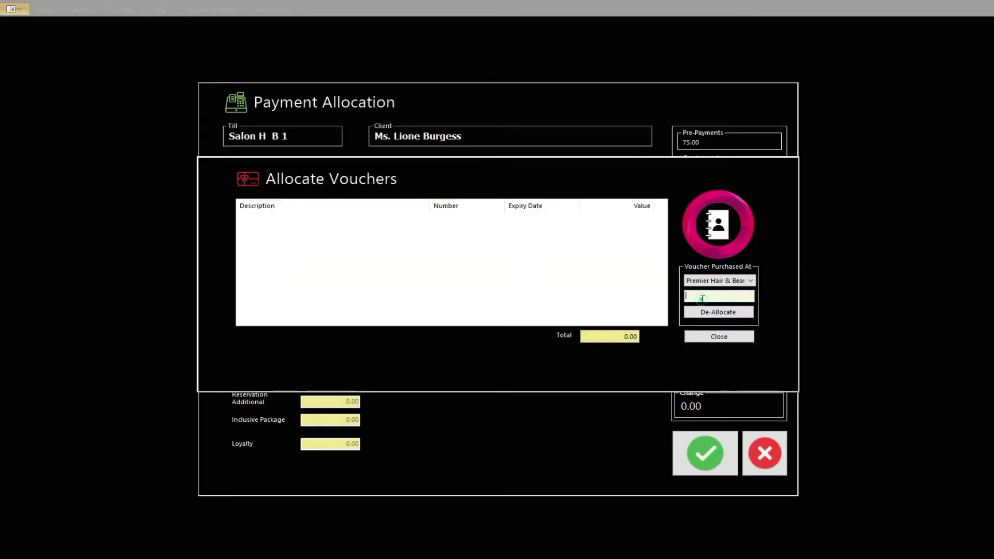
type("213")
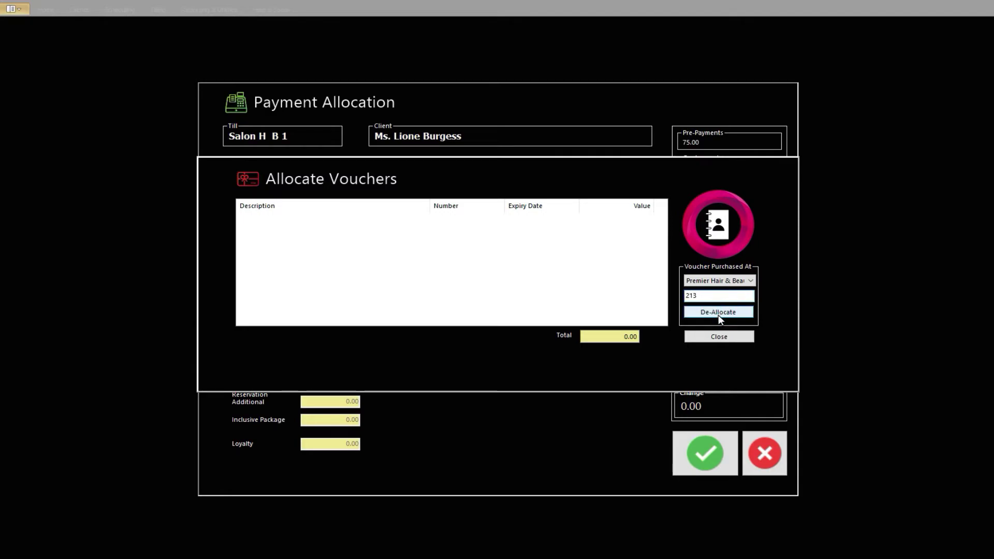
left_click(718, 315)
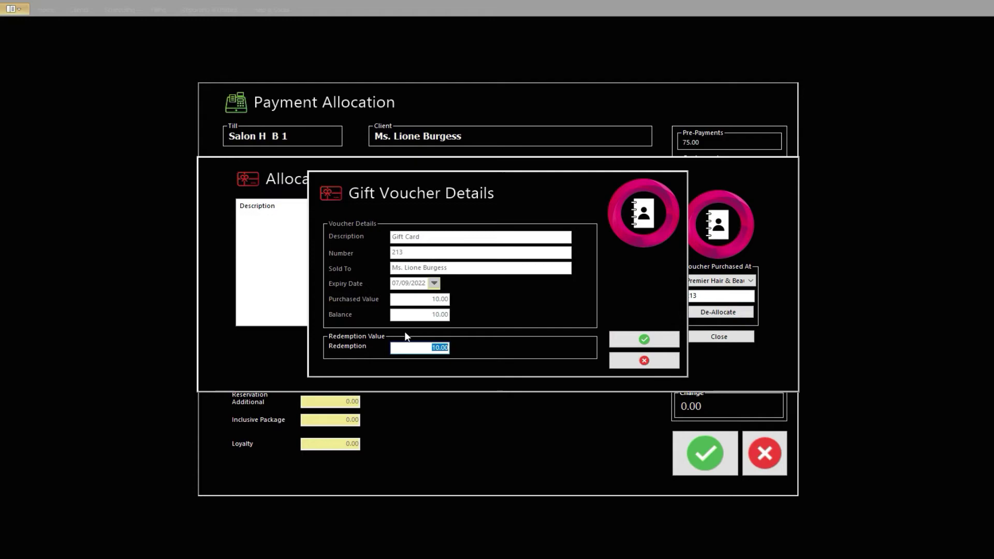
left_click(643, 339)
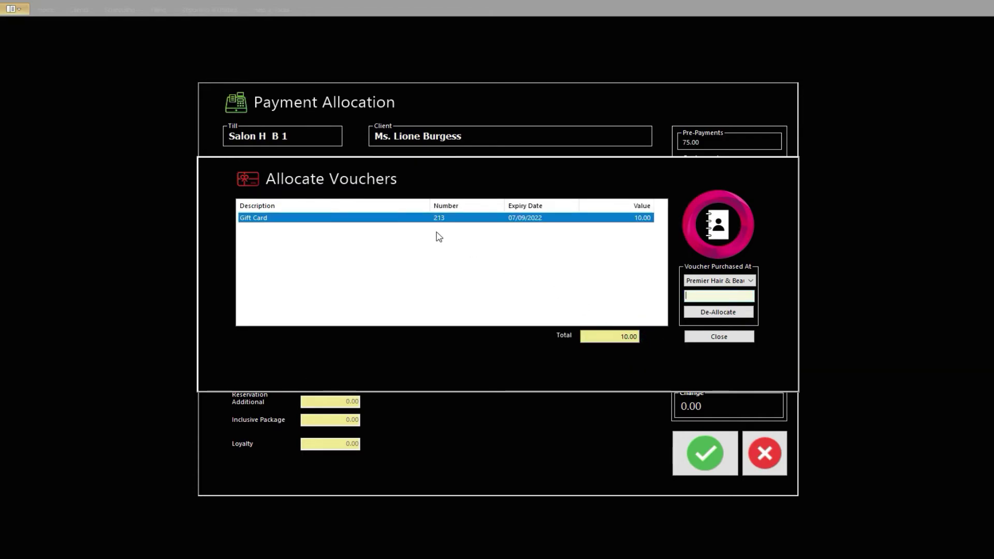
left_click(708, 339)
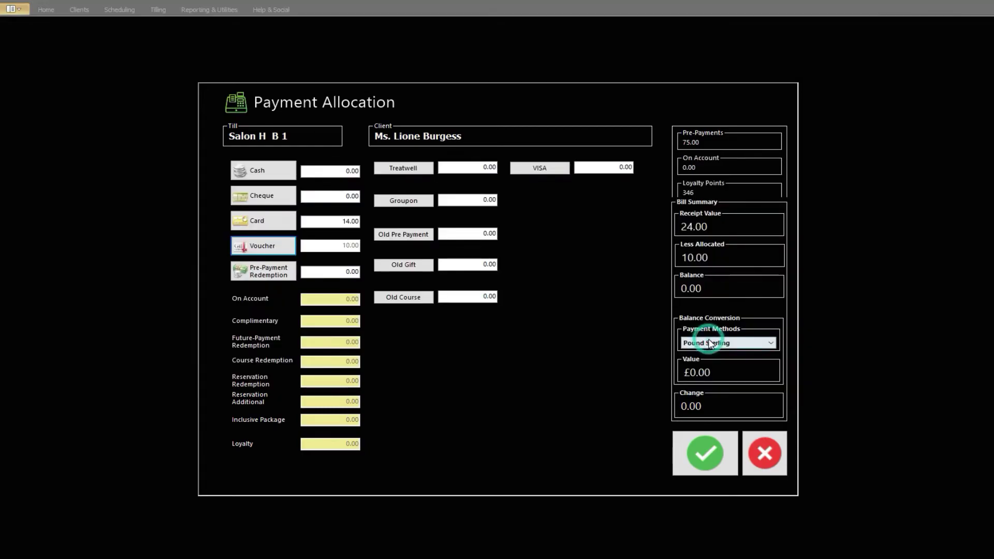
left_click(719, 439)
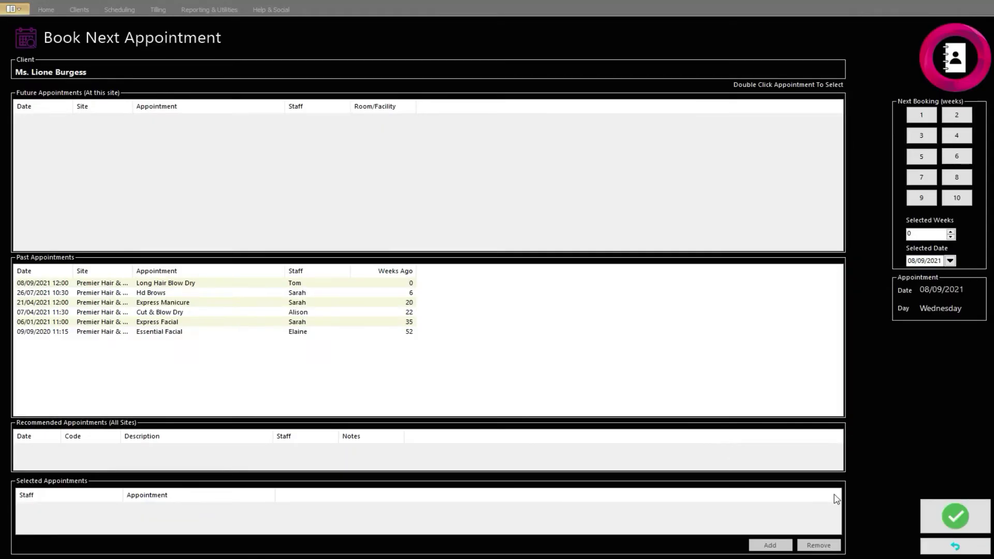
left_click(955, 547)
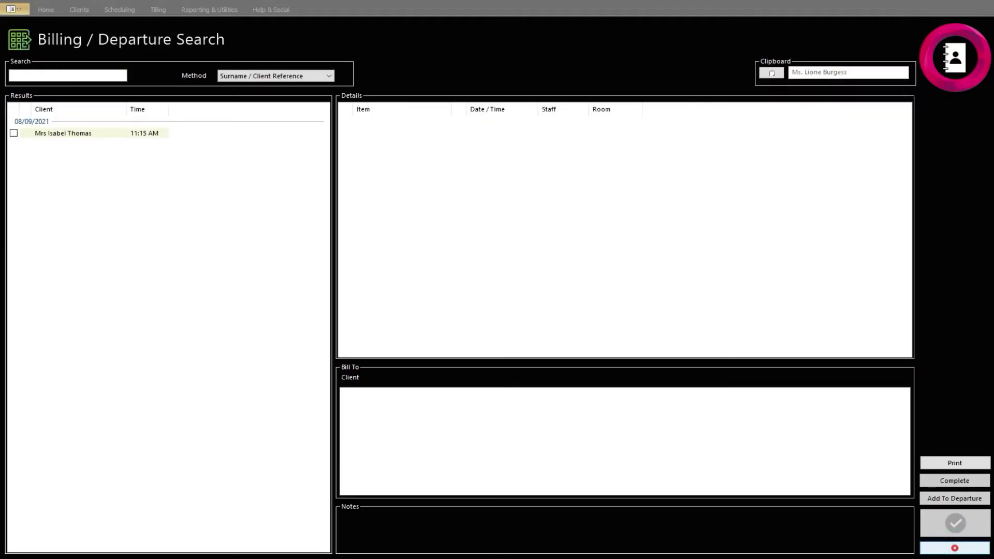